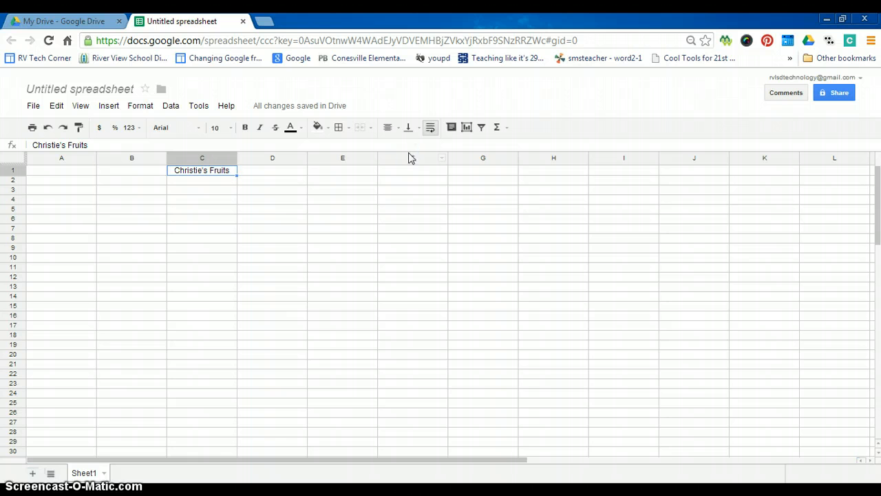
Set the C1 heading to Georgia 24 pt and widen column C to fit it.
left_click(231, 128)
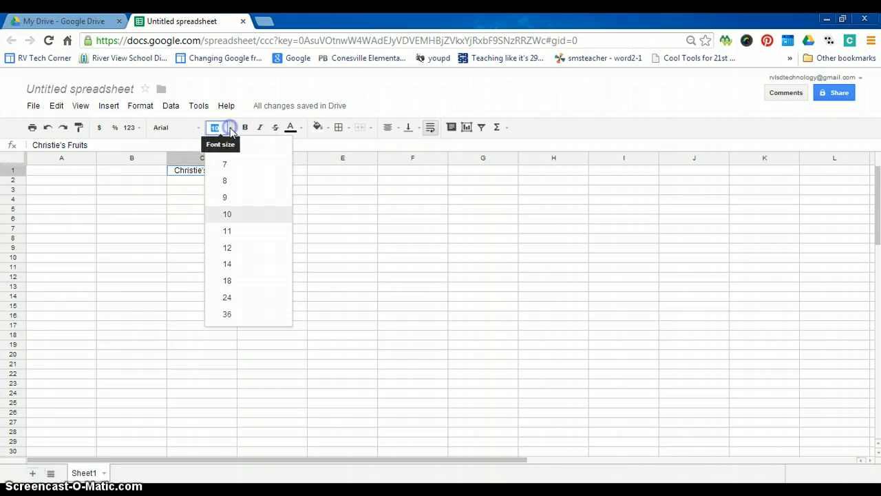
left_click(232, 281)
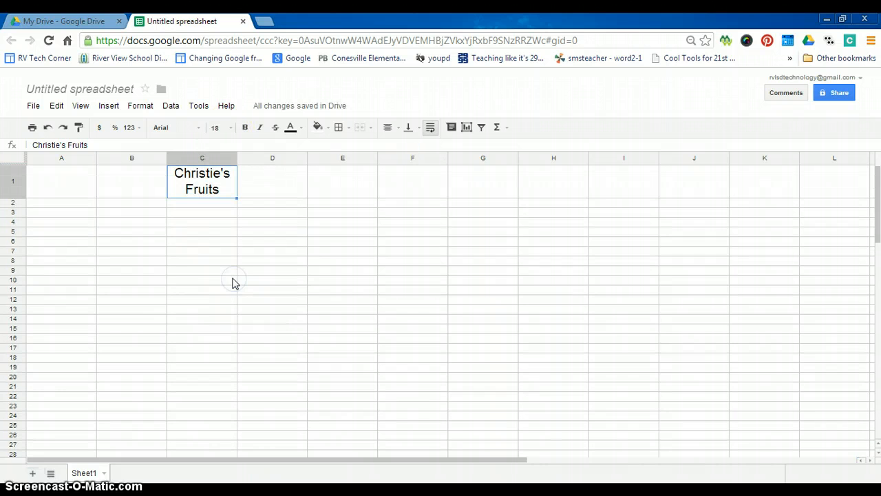
left_click(231, 128)
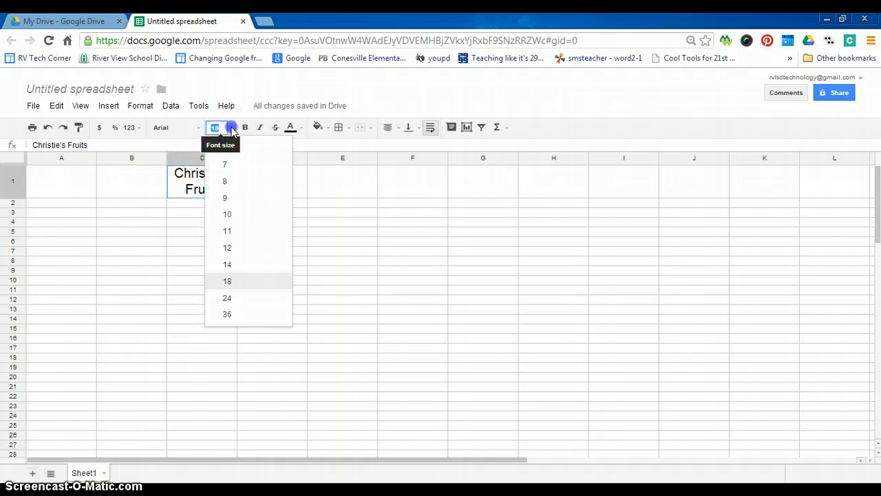
left_click(229, 299)
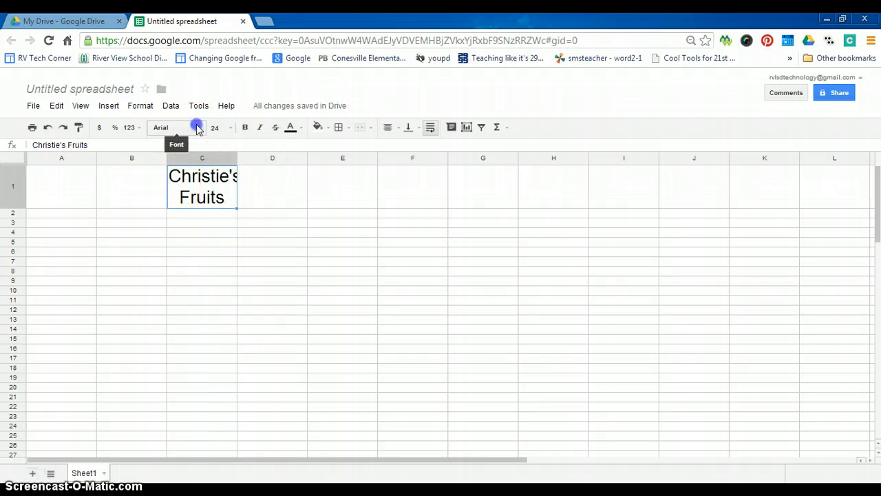
left_click(197, 128)
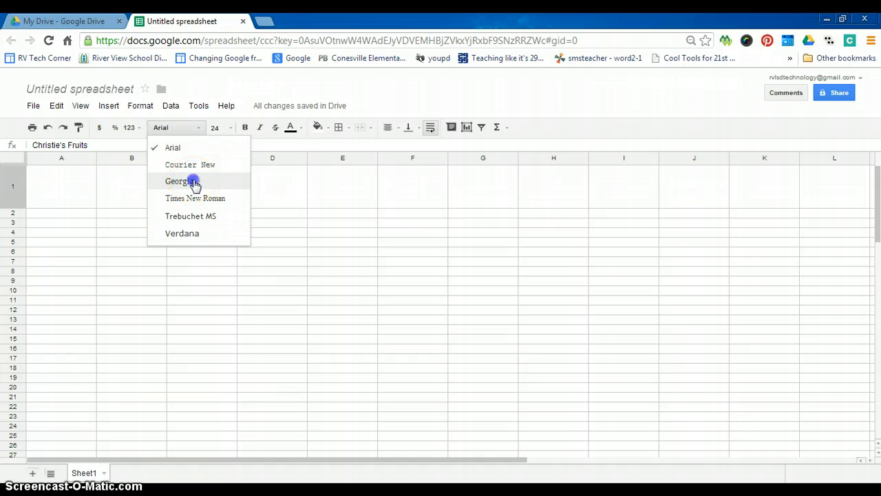
left_click(195, 182)
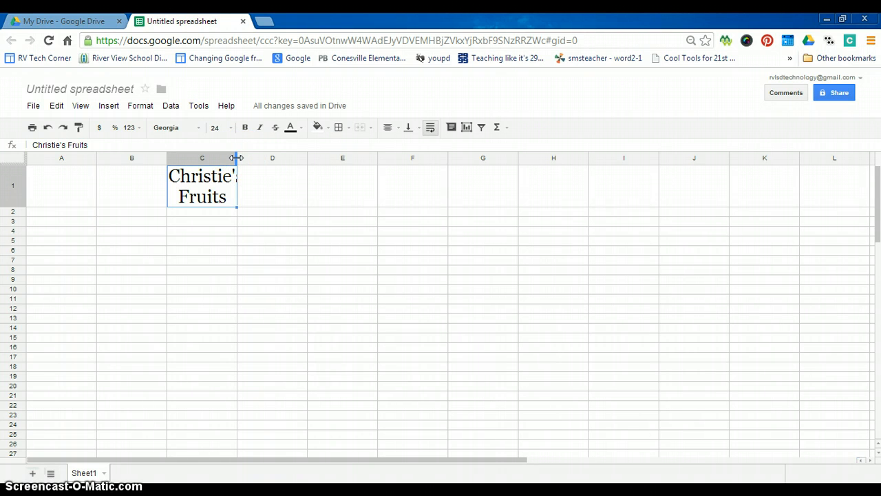
left_click_drag(236, 158, 262, 157)
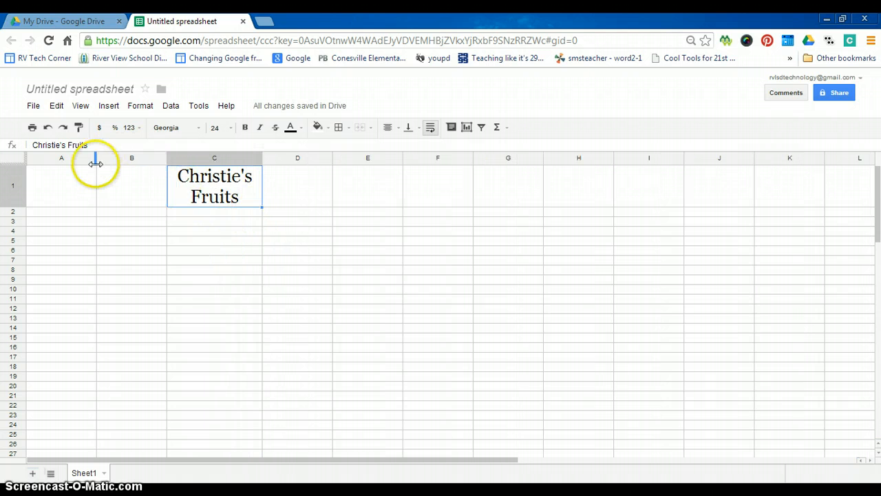
Enter Strawberries, Grapes, Oranges and Bananas in cells A2:A5.
left_click(61, 215)
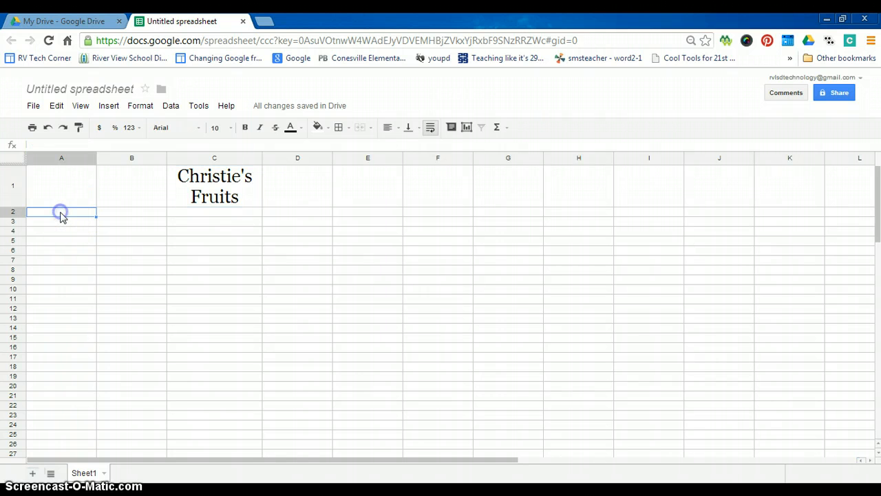
type("Strawberr")
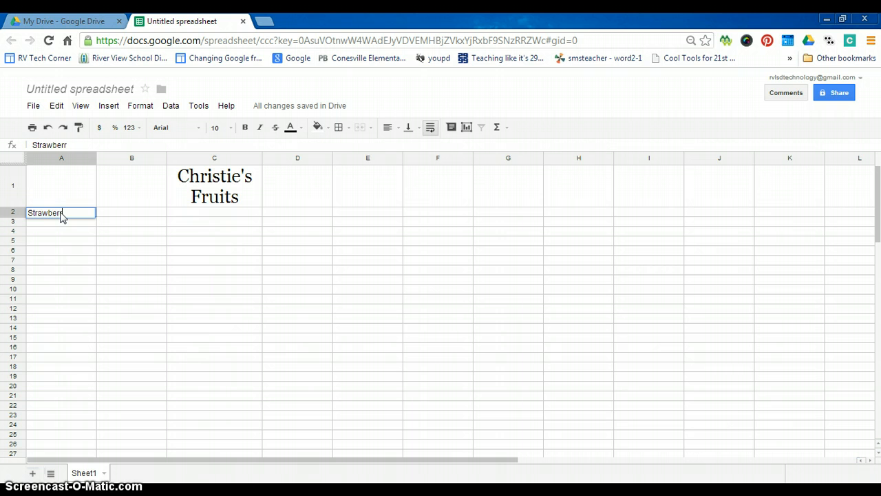
type("ies")
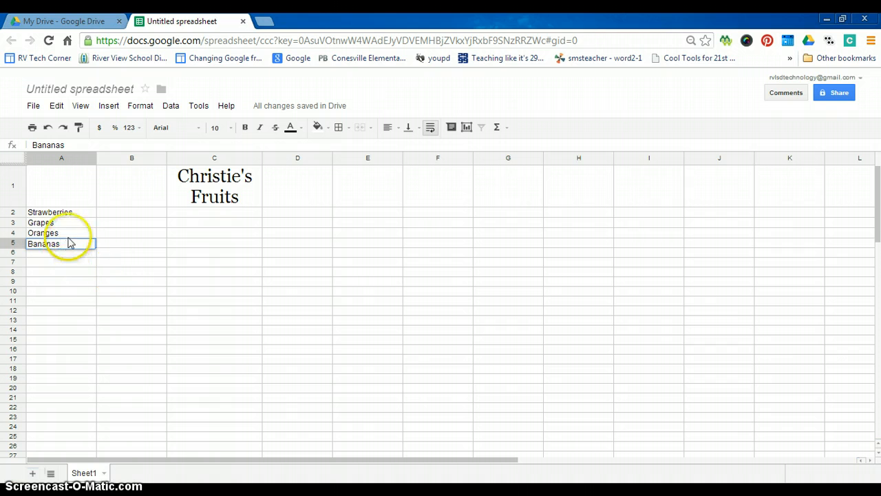
double_click(69, 241)
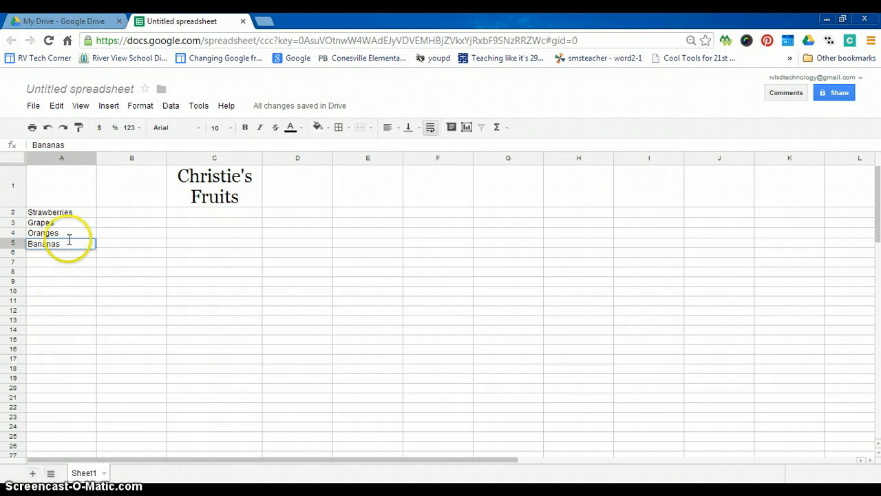
Enter the quantities 5, 9, 3 and 2 in cells B2:B5.
left_click(133, 216)
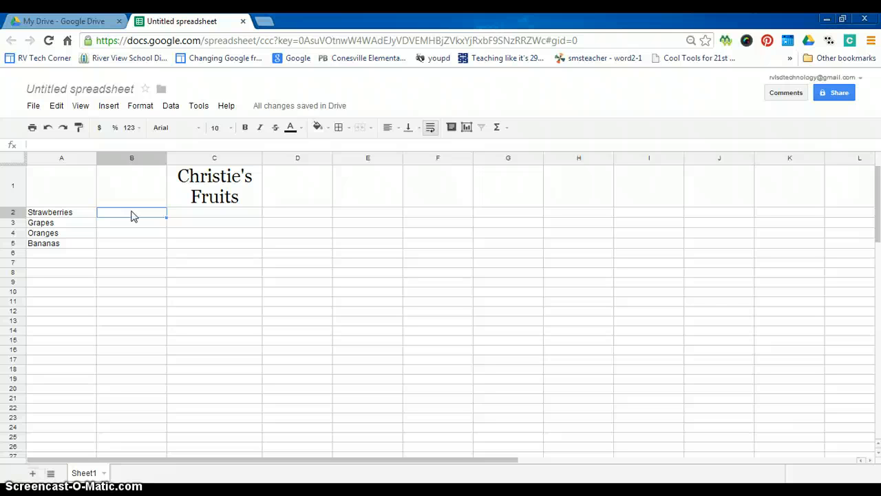
key("Return")
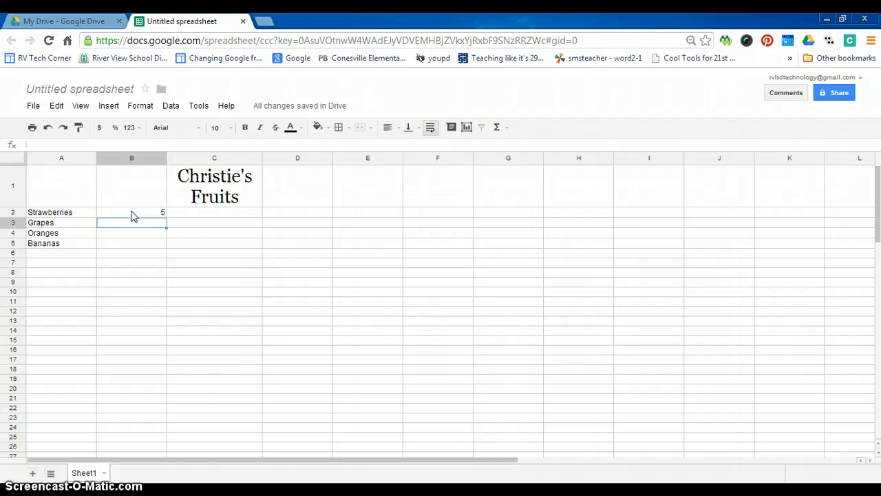
type("9")
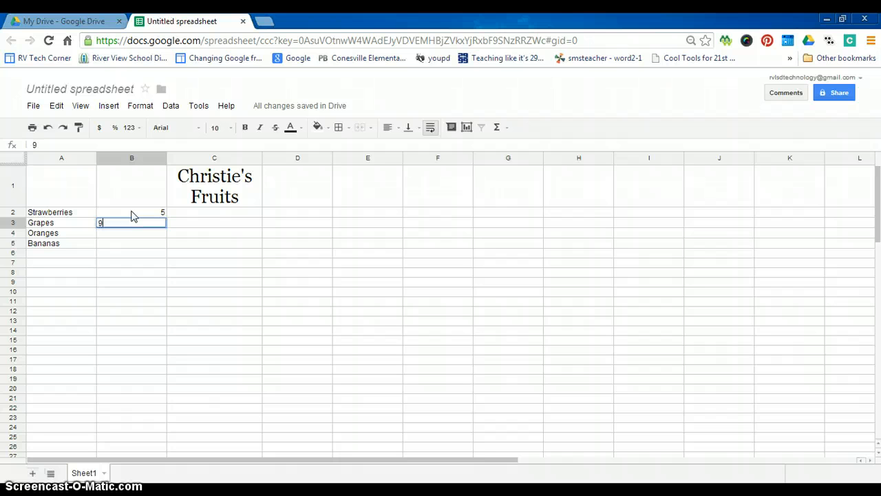
key("Return")
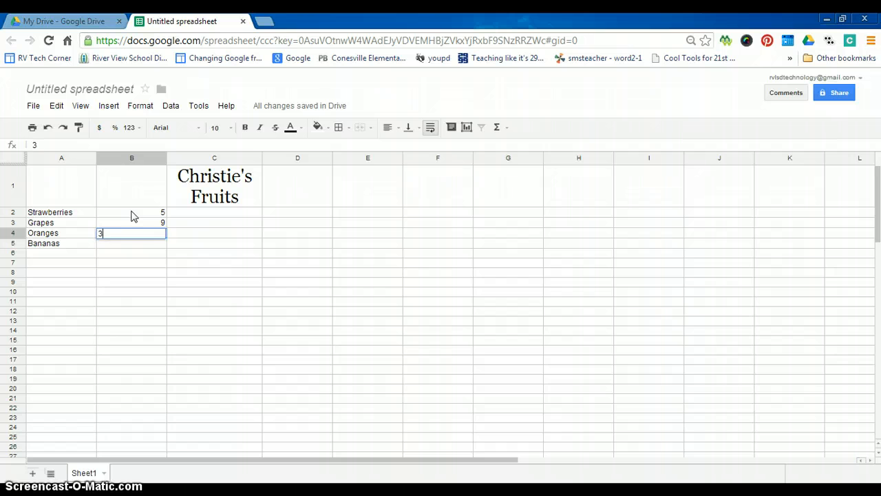
key("Return")
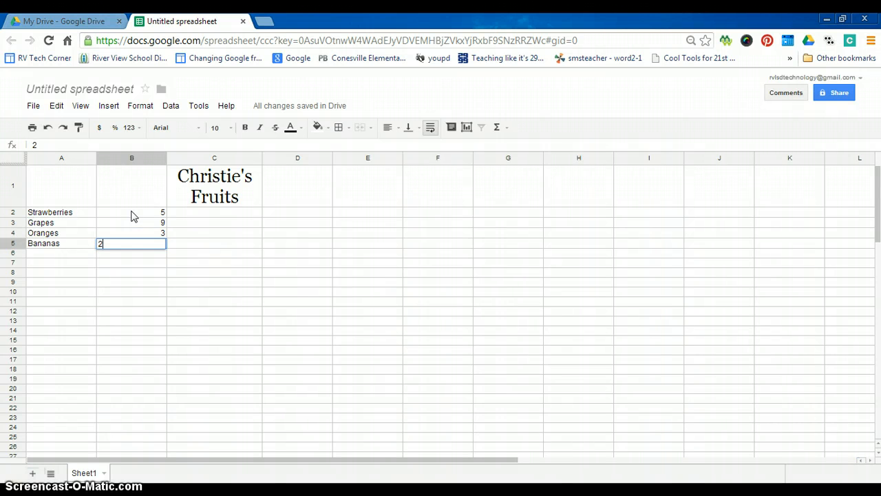
left_click(143, 270)
left_click(170, 204)
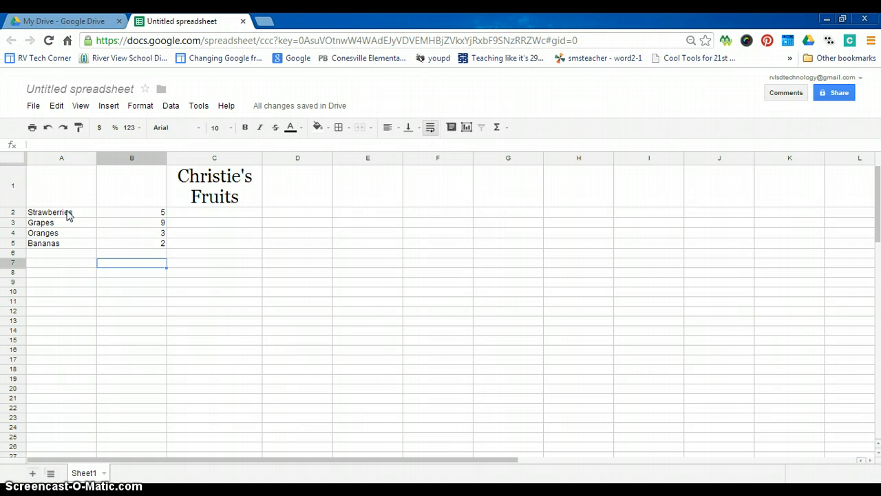
Select A2:B5 and insert a chart of it as a bar chart.
left_click_drag(68, 214, 154, 246)
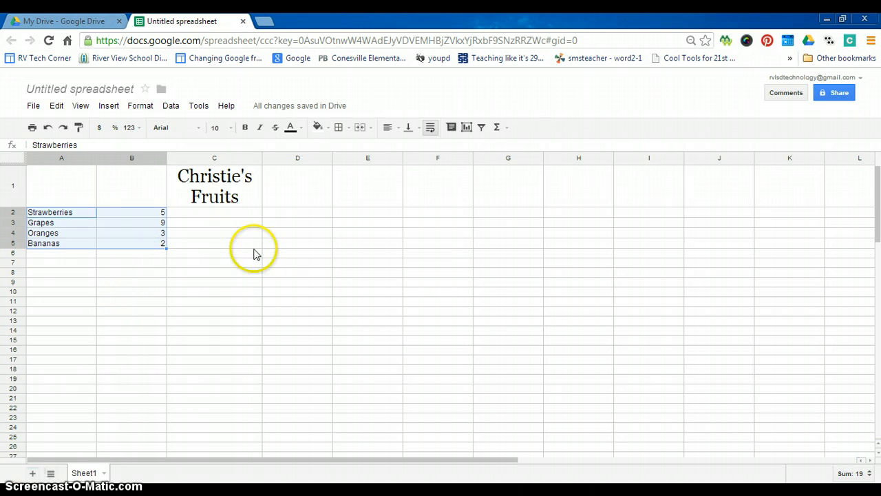
left_click(467, 131)
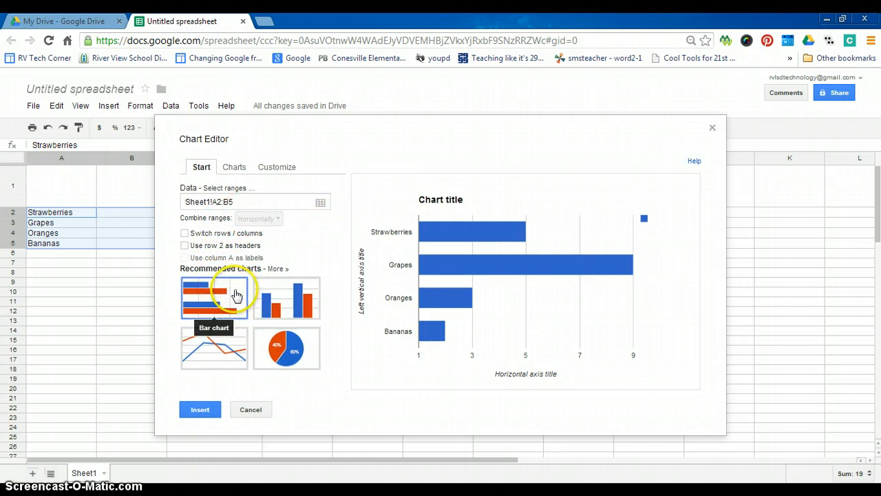
left_click(221, 305)
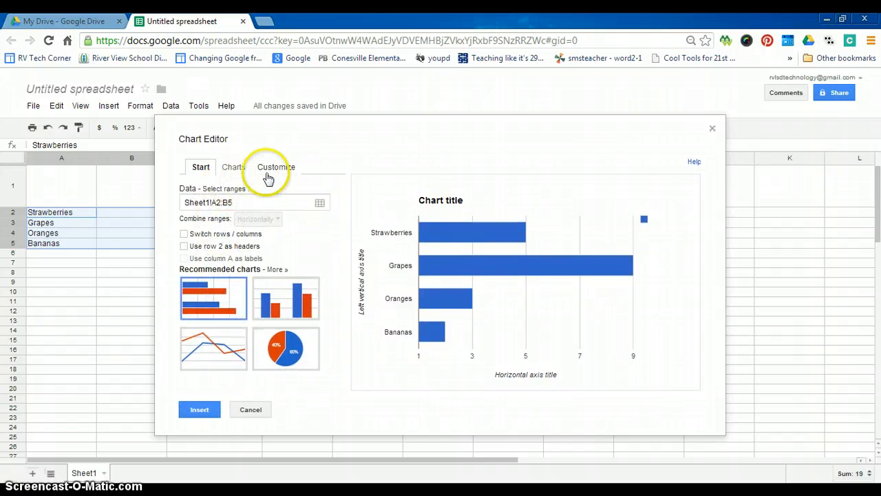
Title the chart 'Christie's Fruits' at size 30 and set the chart font to Comic Sans MS.
left_click(273, 172)
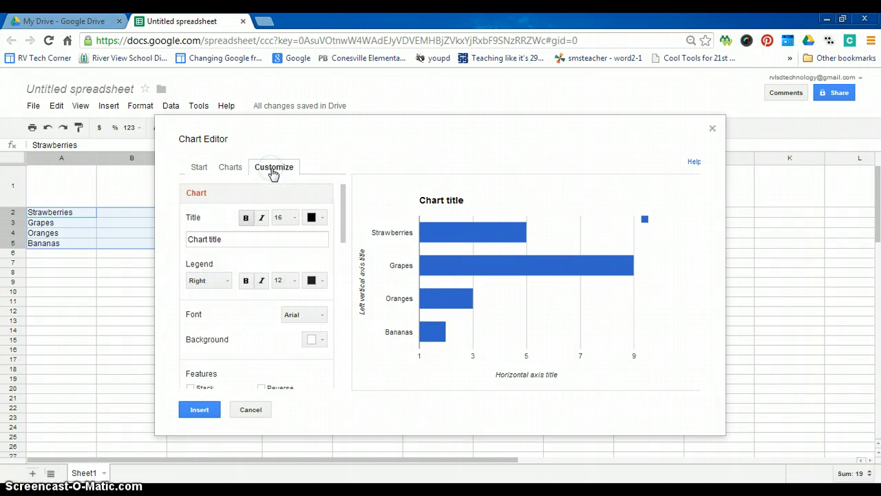
left_click(272, 176)
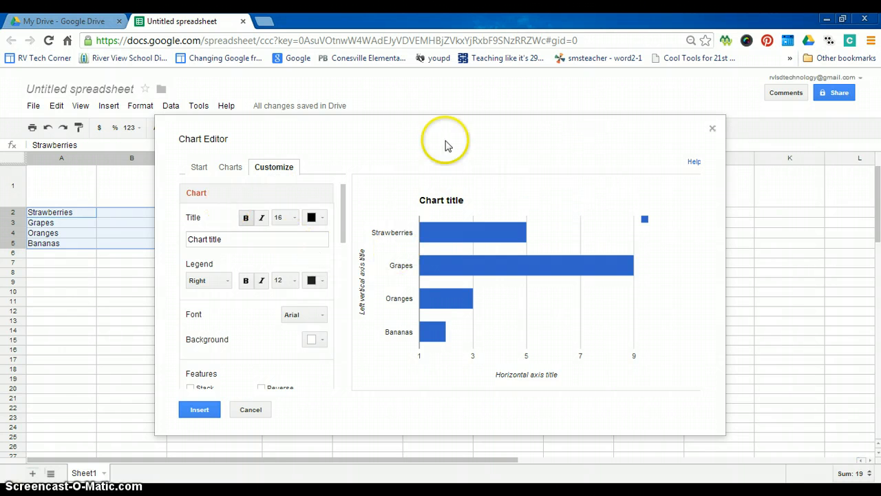
left_click_drag(237, 240, 168, 245)
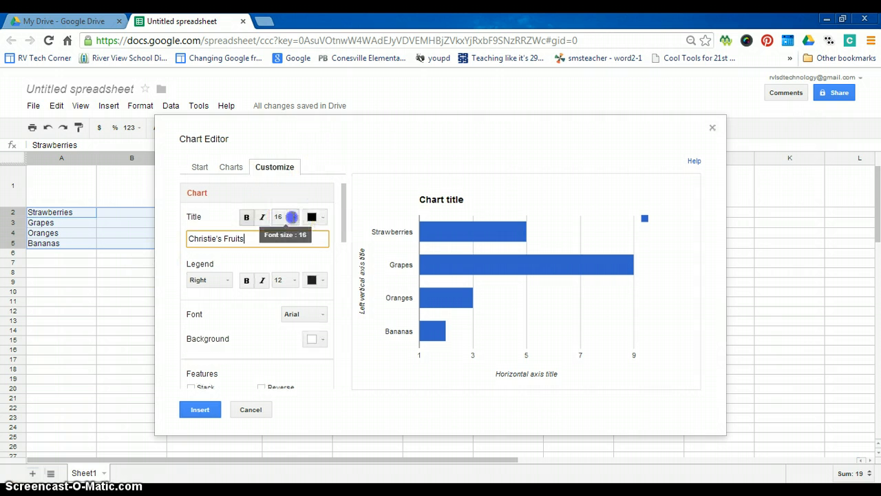
left_click(281, 218)
left_click(296, 349)
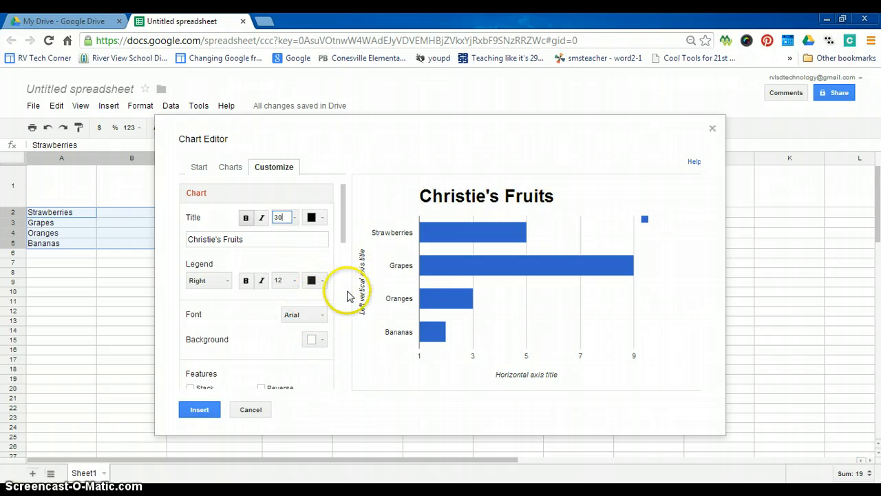
left_click(314, 316)
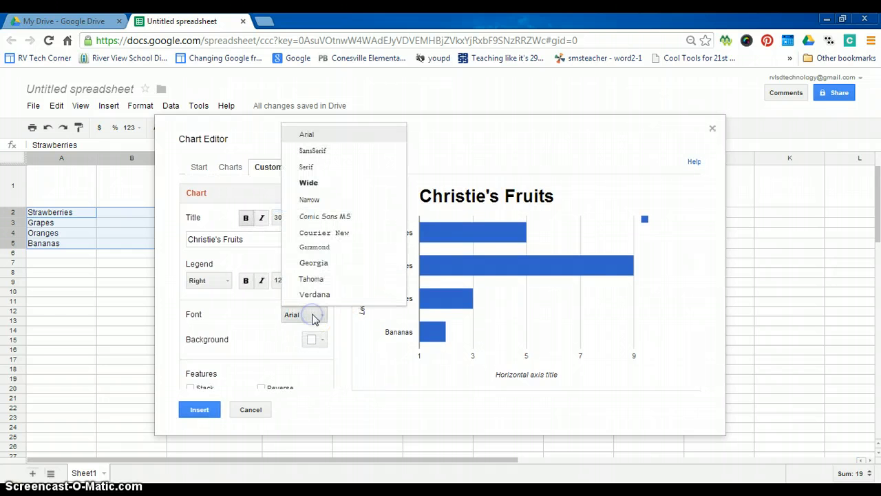
left_click(326, 217)
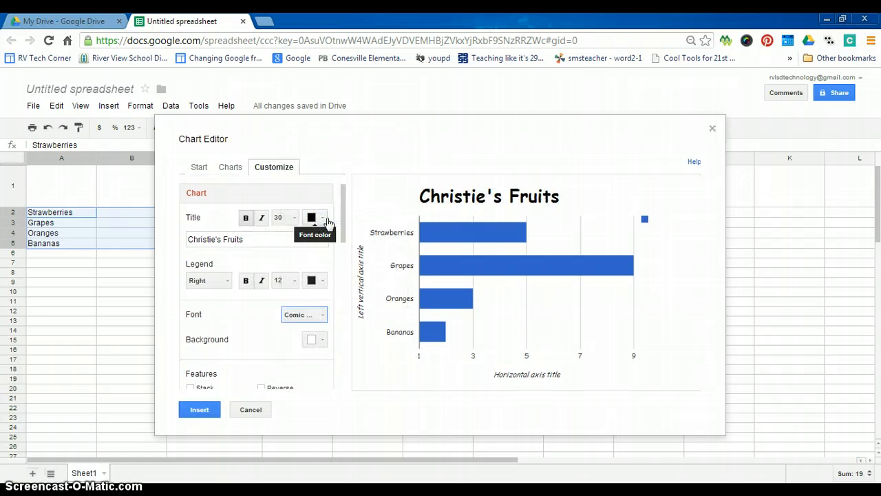
scroll(273, 285, "down", 1)
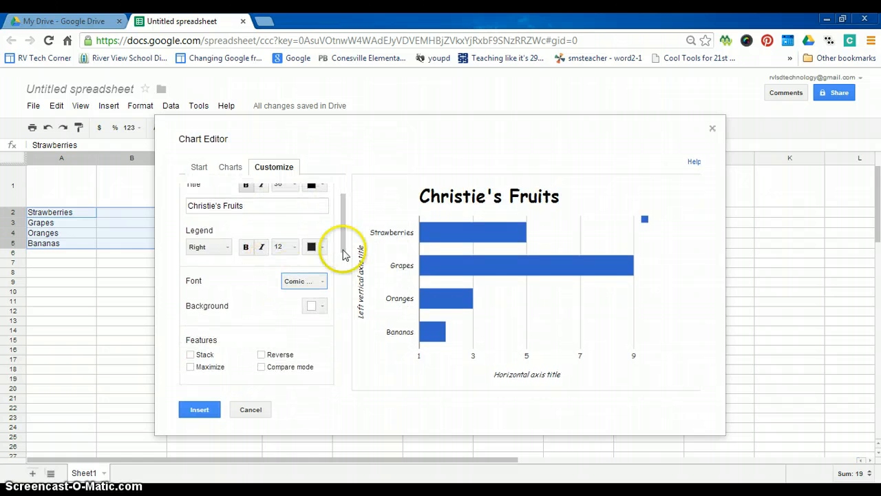
Title the left vertical axis 'Types of Fruits'.
left_click_drag(344, 247, 344, 295)
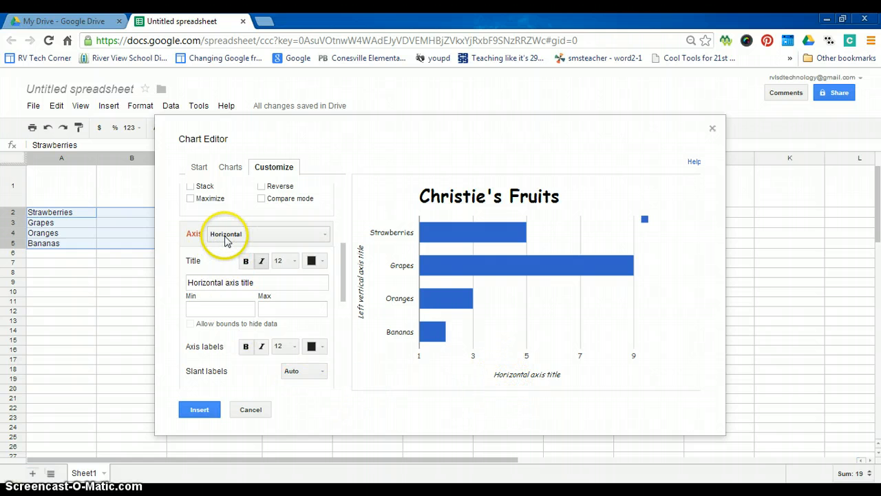
left_click(270, 238)
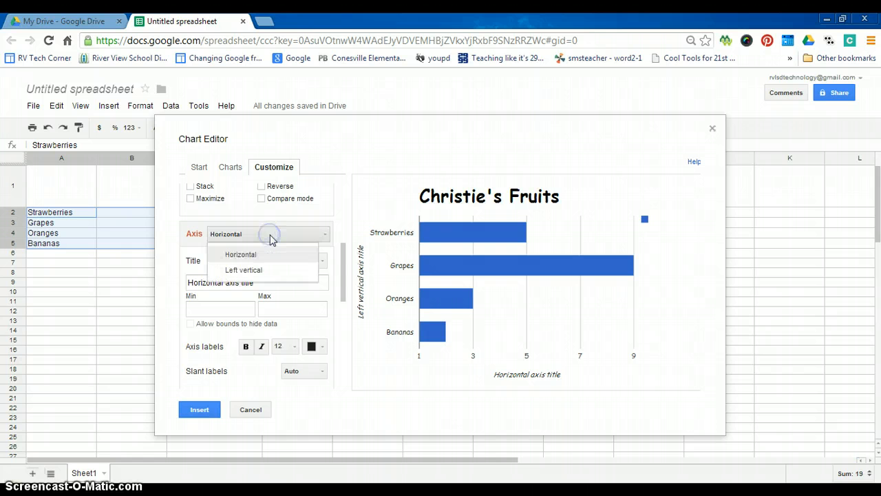
left_click(255, 269)
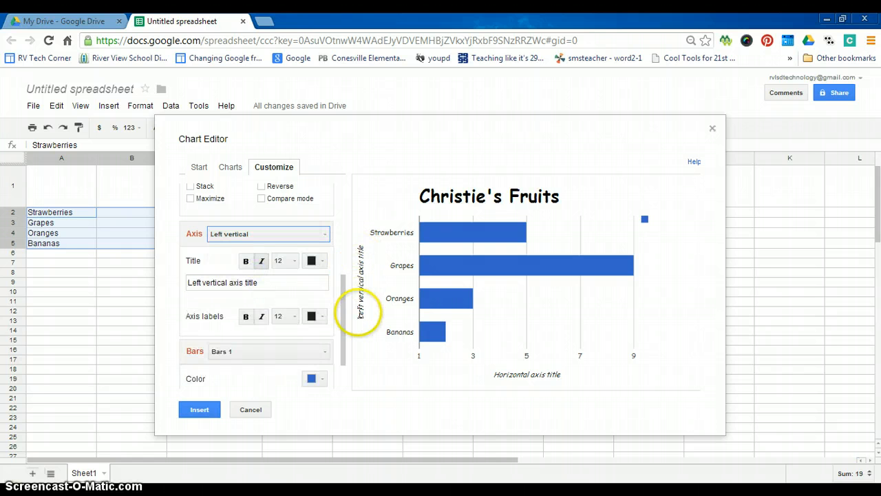
left_click(264, 282)
left_click_drag(264, 281, 199, 283)
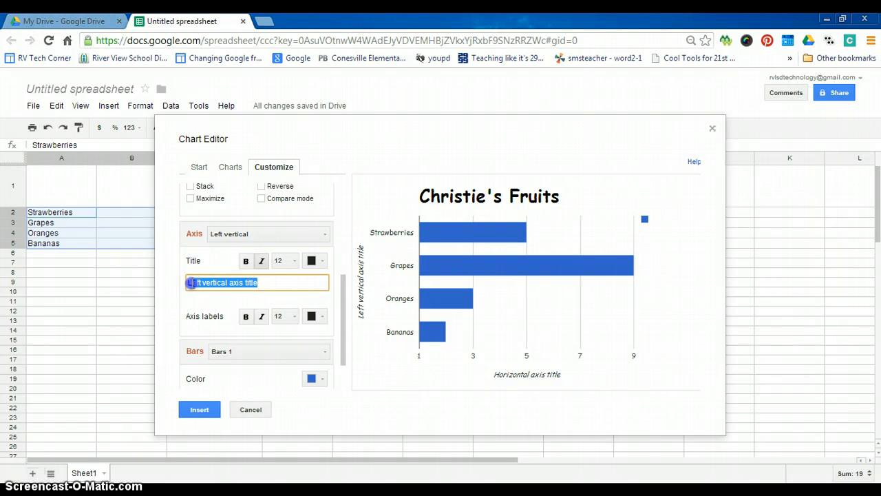
type("Y")
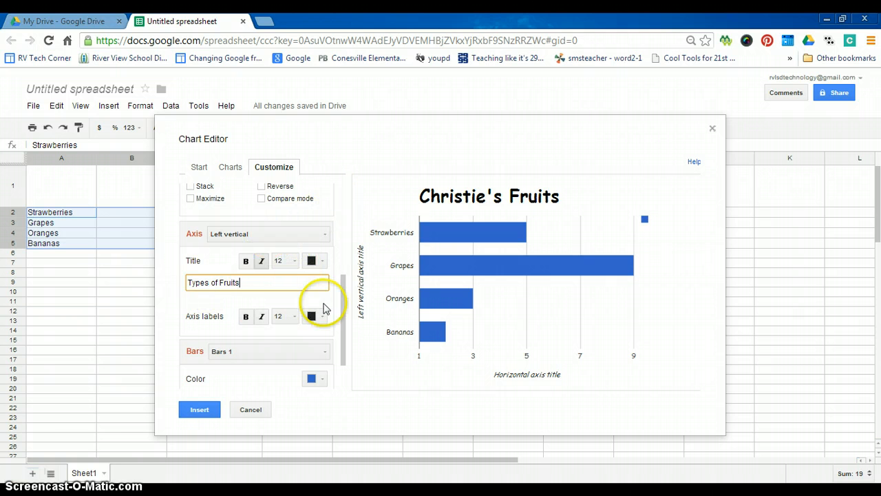
Title the horizontal axis 'Quanitities'.
left_click(249, 235)
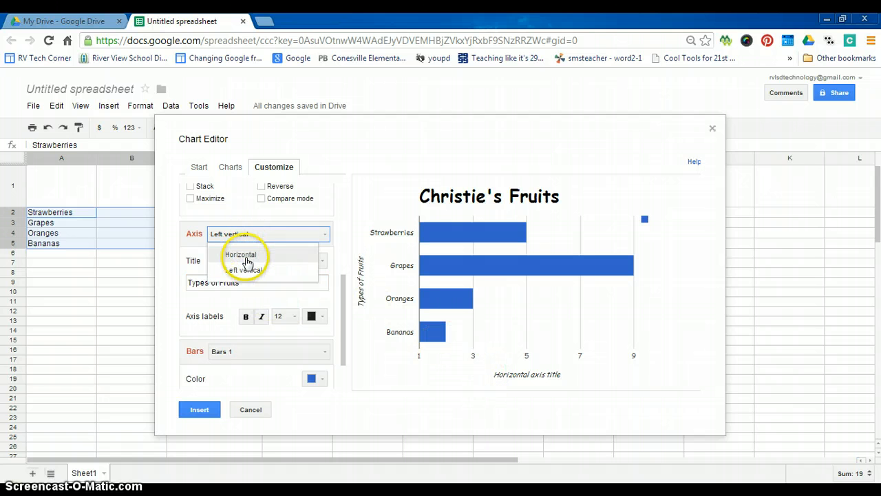
left_click(247, 256)
left_click_drag(263, 283, 179, 282)
type("Quanitities")
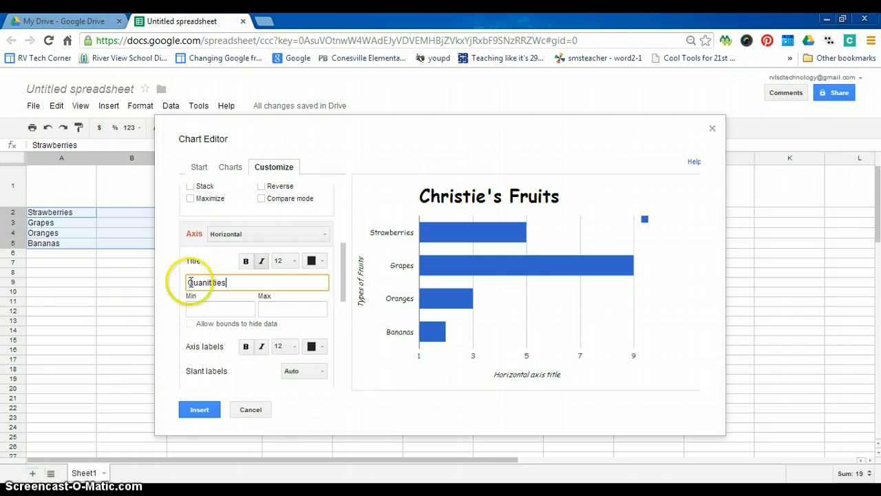
Insert the chart into the sheet and move it below the A2:B5 data.
left_click(199, 410)
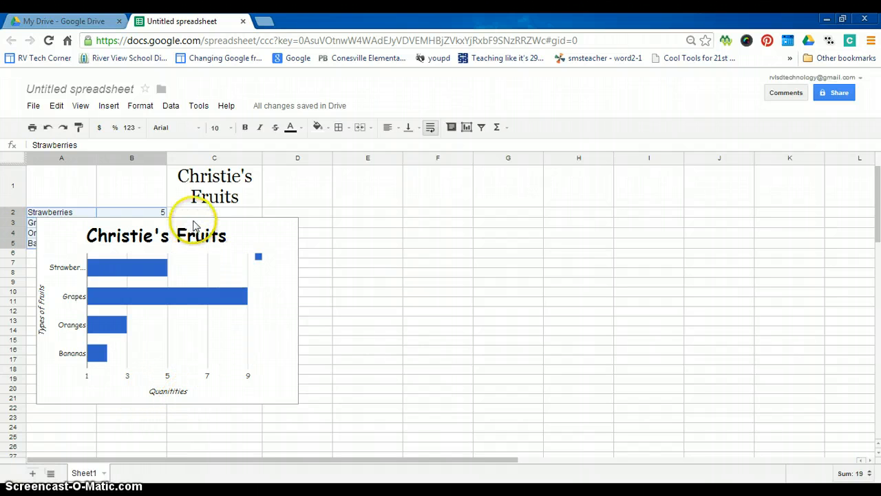
left_click(248, 228)
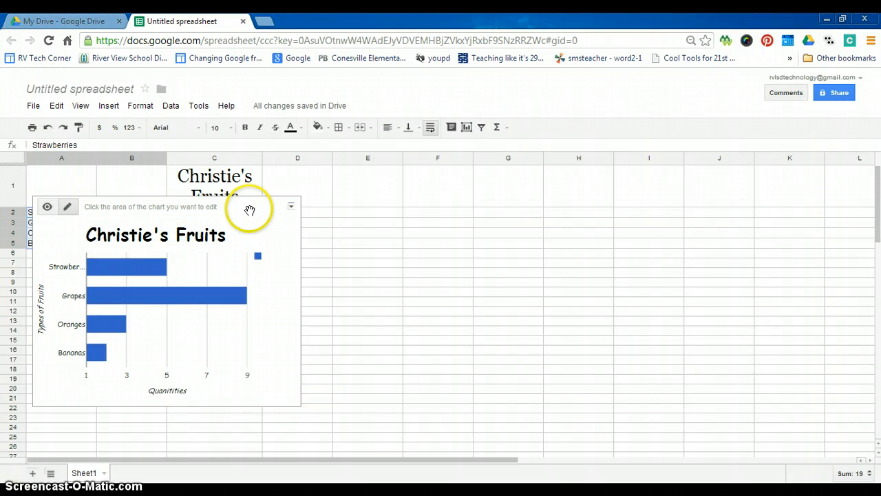
left_click_drag(250, 209, 246, 269)
left_click_drag(245, 276, 243, 279)
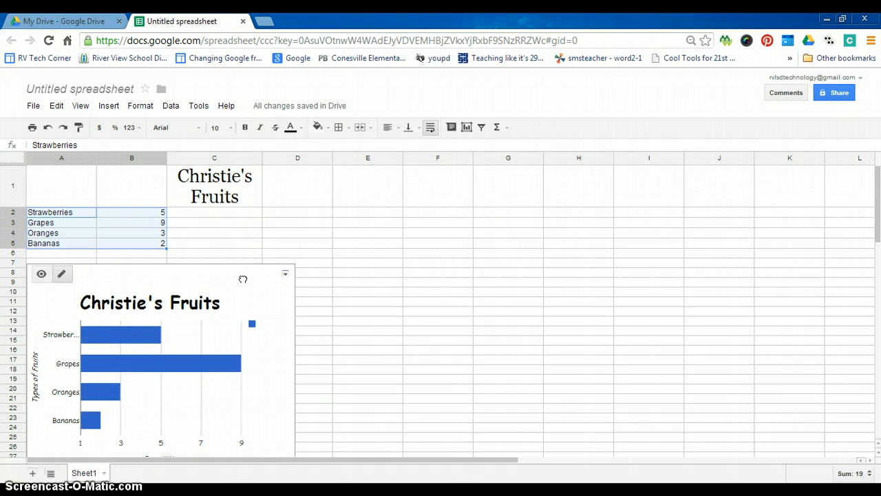
Fill all the chart's bars purple.
left_click(239, 279)
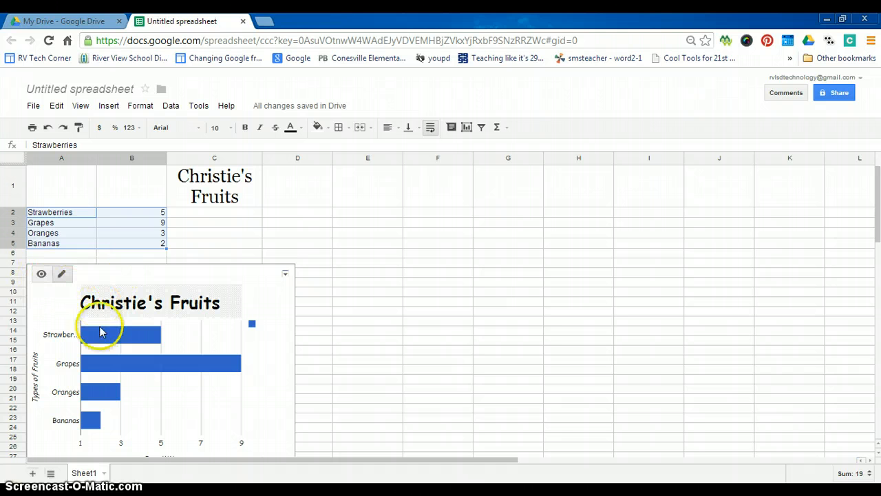
left_click(129, 336)
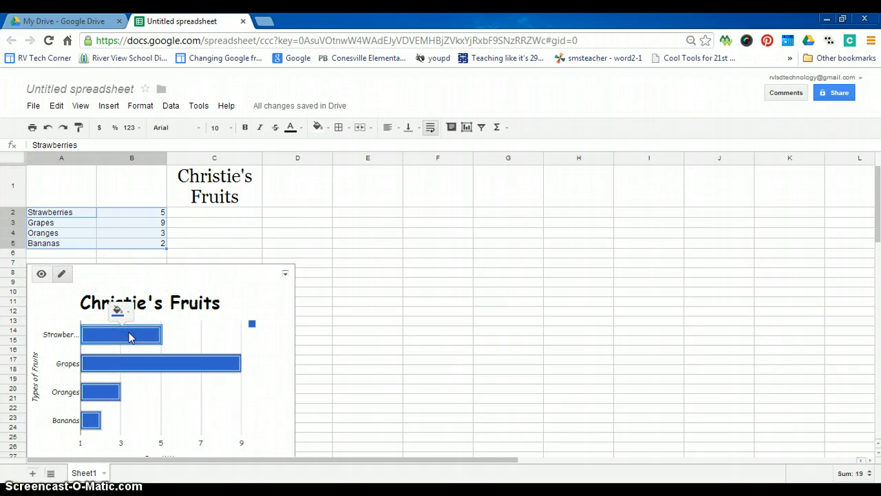
left_click(122, 311)
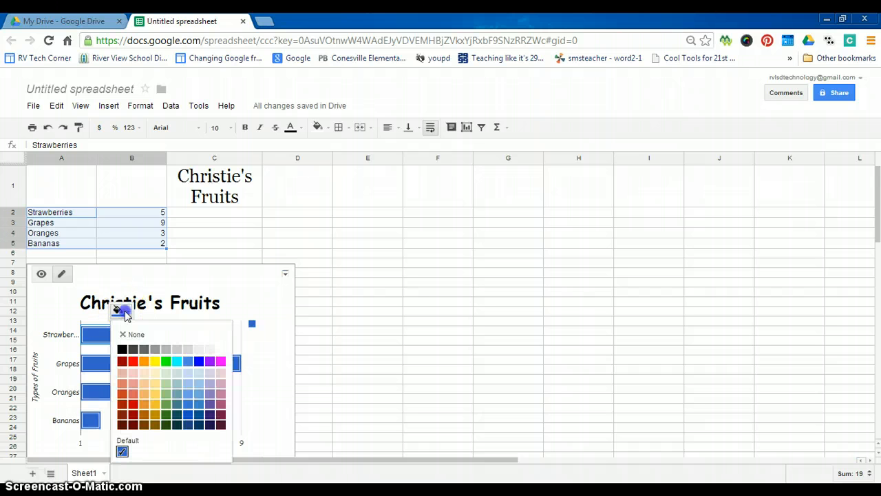
left_click(210, 361)
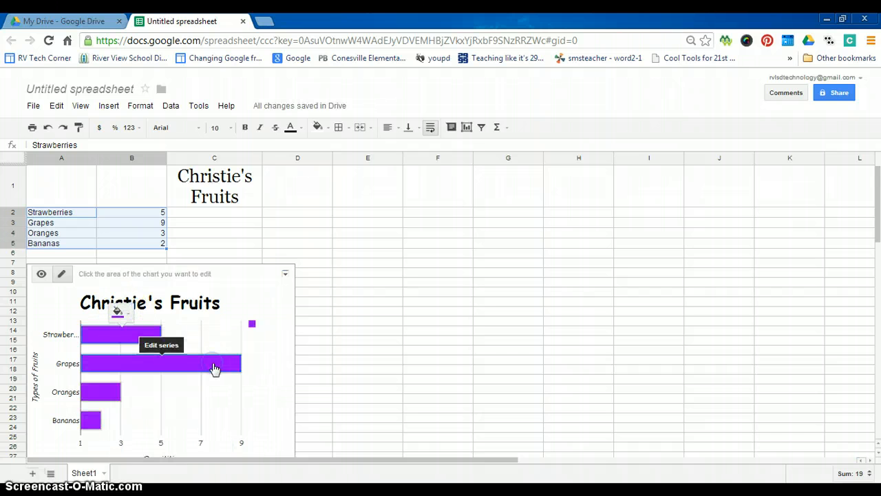
Set the legend position to None and nudge the chart up slightly.
left_click(252, 324)
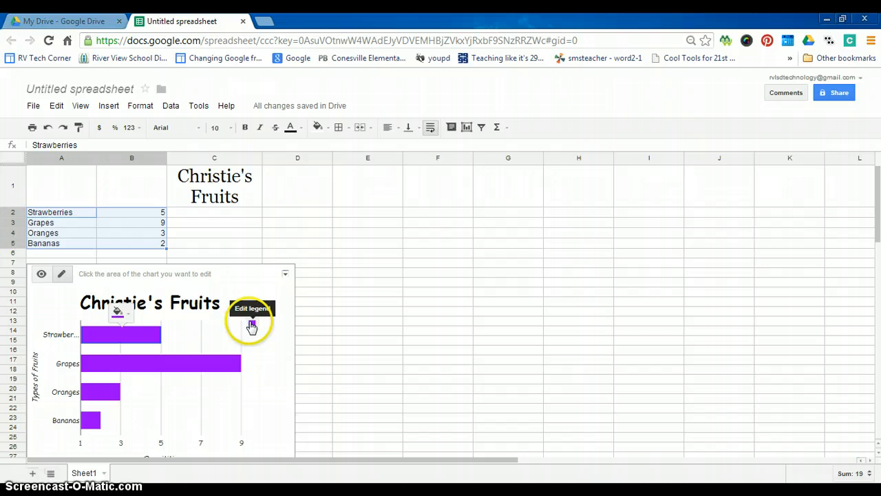
left_click(252, 324)
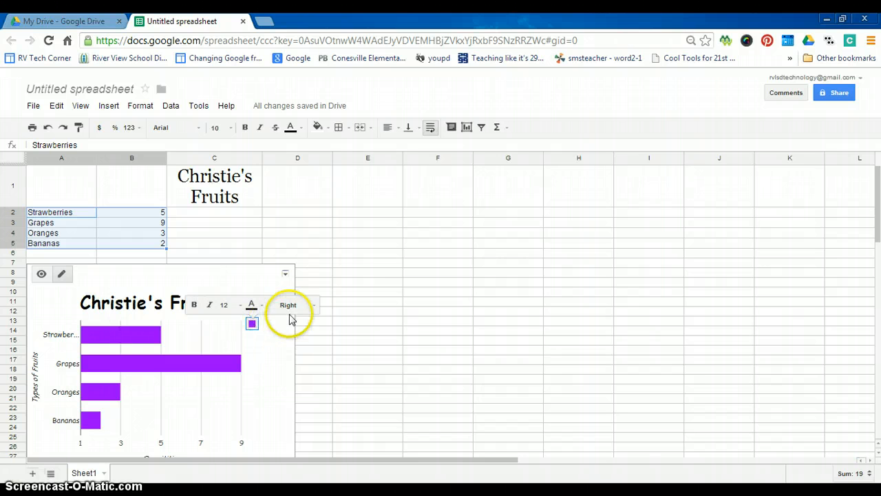
left_click(313, 305)
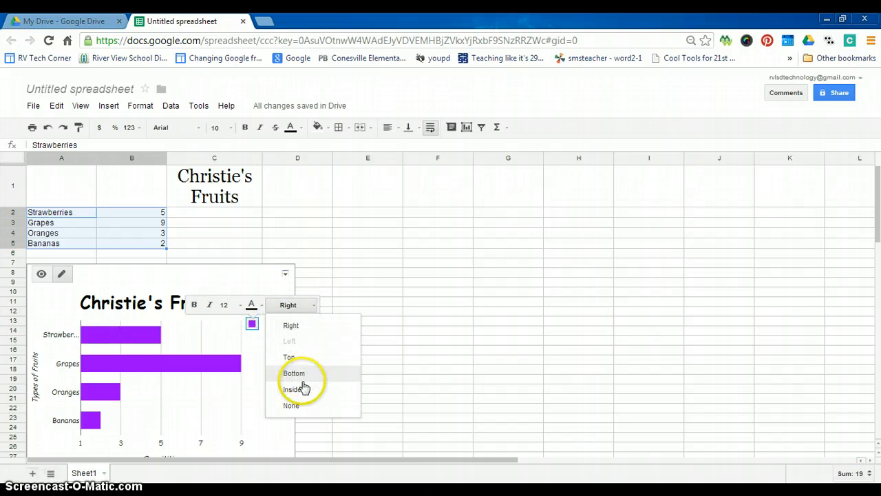
left_click(292, 405)
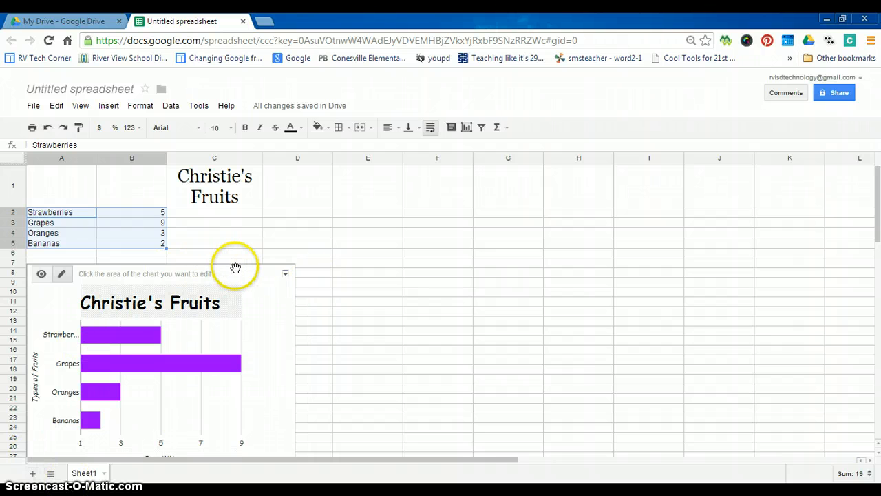
left_click_drag(236, 267, 232, 264)
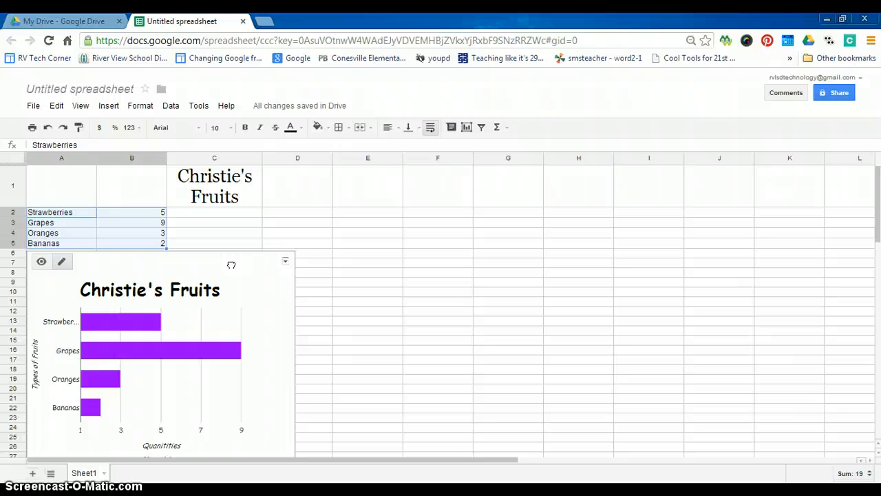
Name the spreadsheet 'First.Last Name-Bar Chart' when starting to share it.
left_click(840, 93)
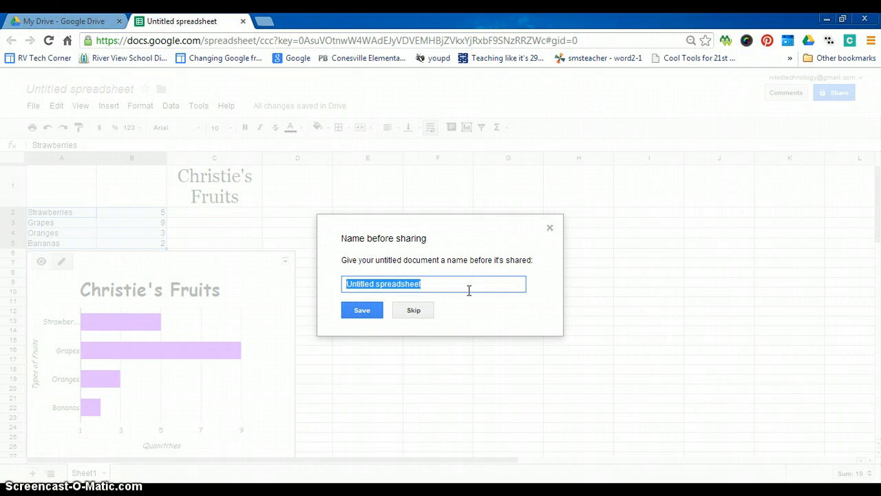
type("First La")
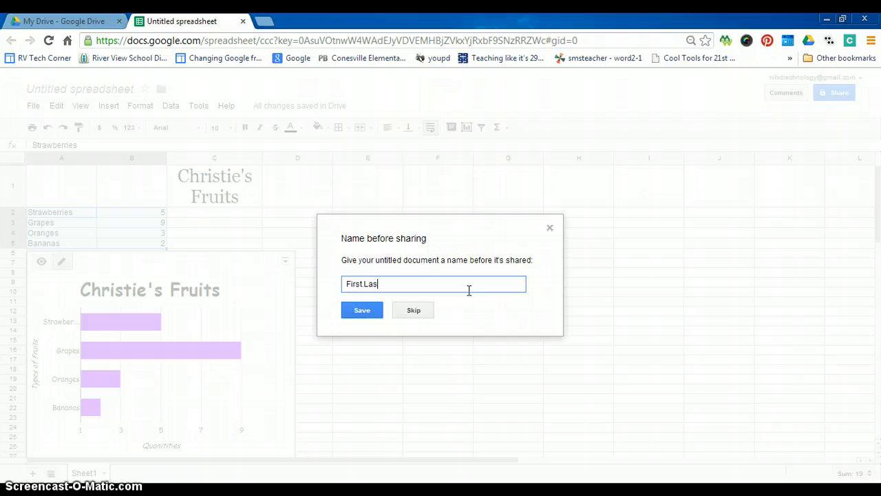
type("st.Last Name-Bar Chart")
left_click(358, 310)
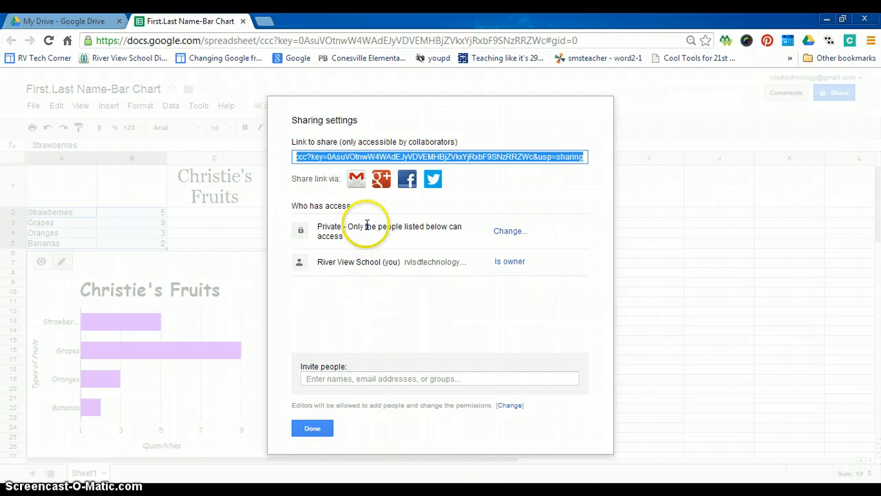
Invite a collaborator by e-mail with Can comment access, then close the sharing settings.
left_click(348, 378)
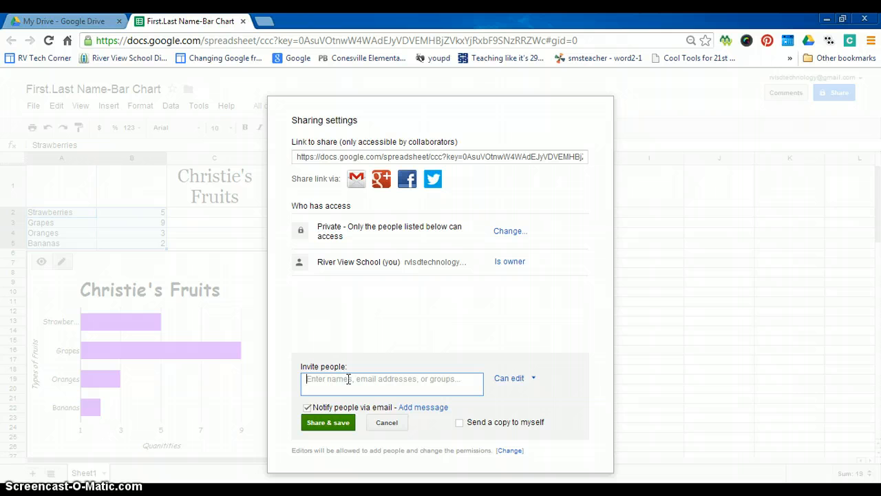
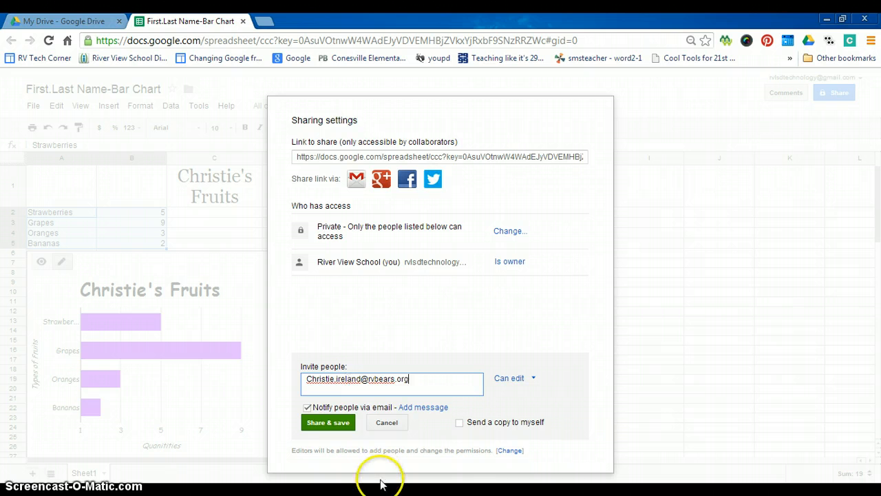
left_click(511, 385)
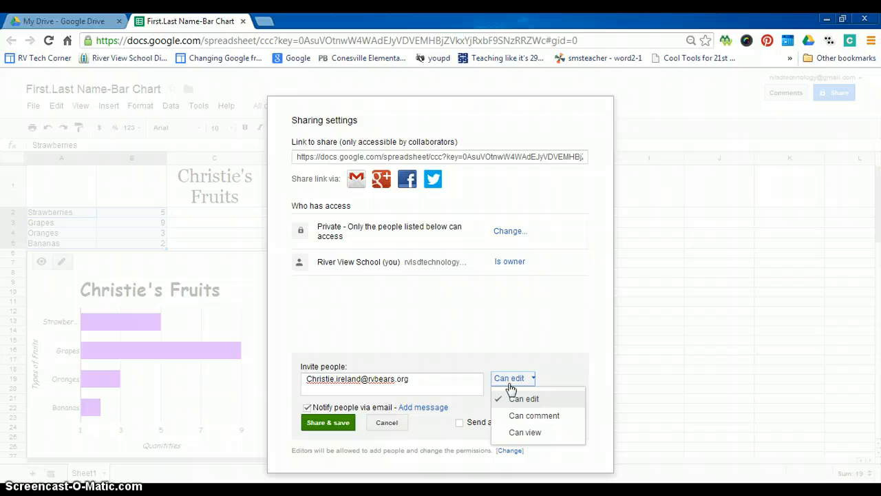
left_click_drag(516, 394, 539, 441)
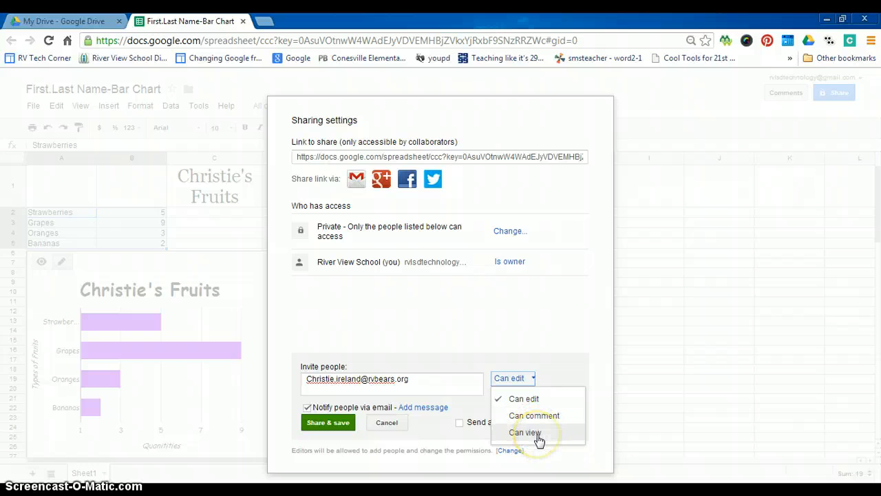
left_click(537, 418)
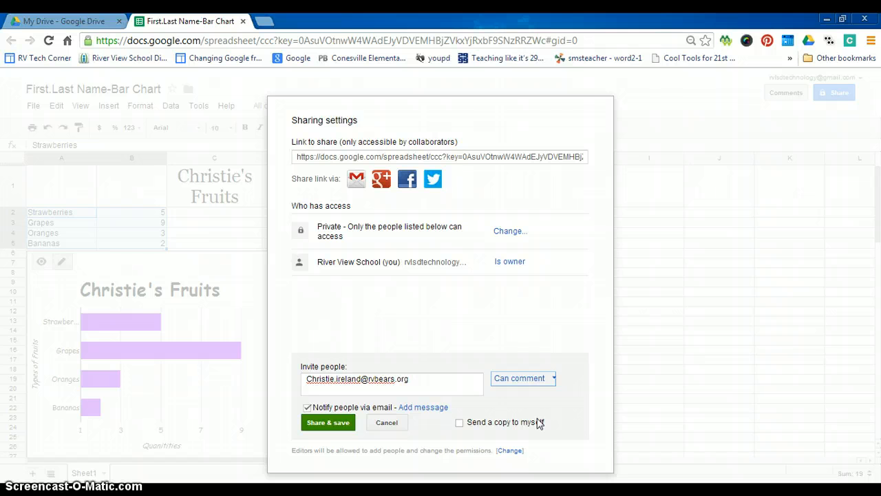
left_click(330, 423)
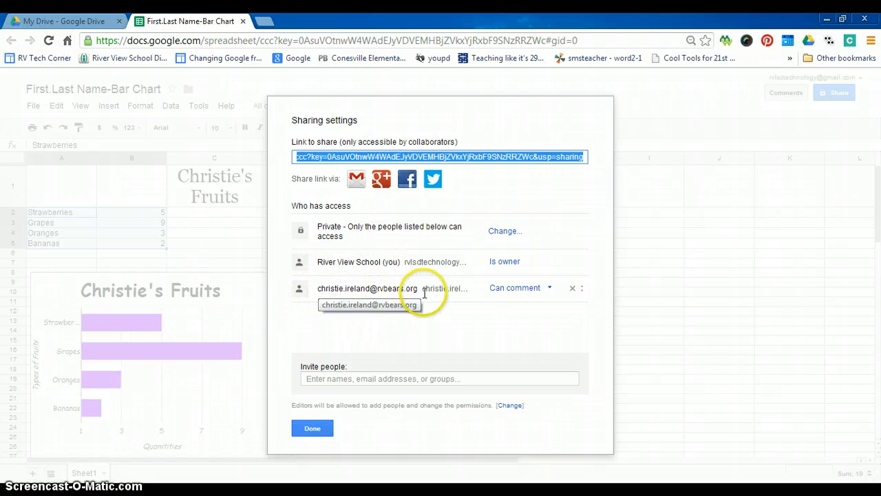
left_click(309, 433)
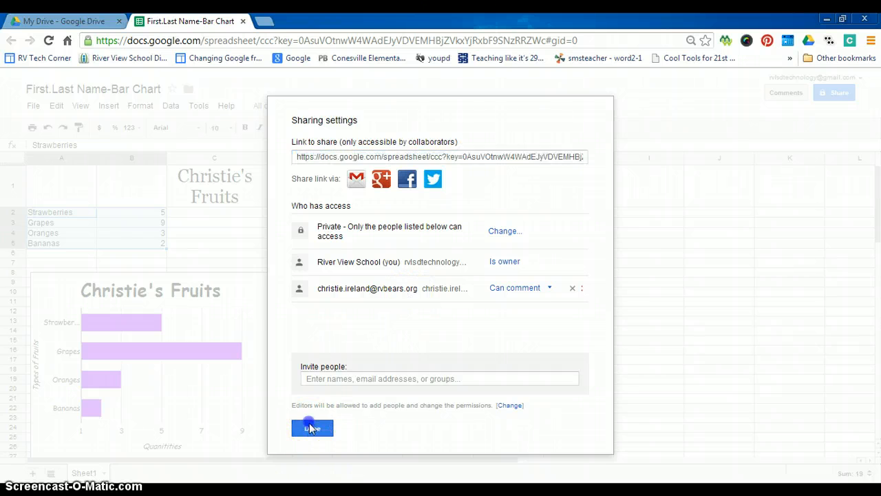